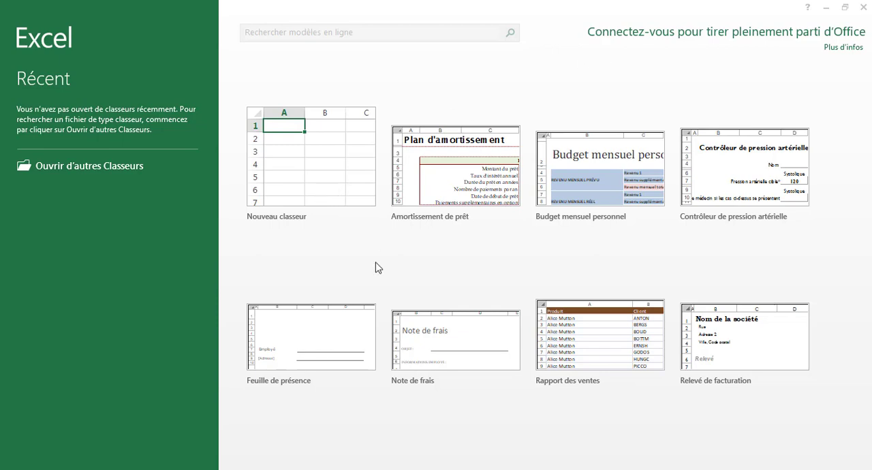
# Step: Create a blank workbook and enter 1 in cell A1 and 2 in cell A2
pyautogui.click(325, 159)
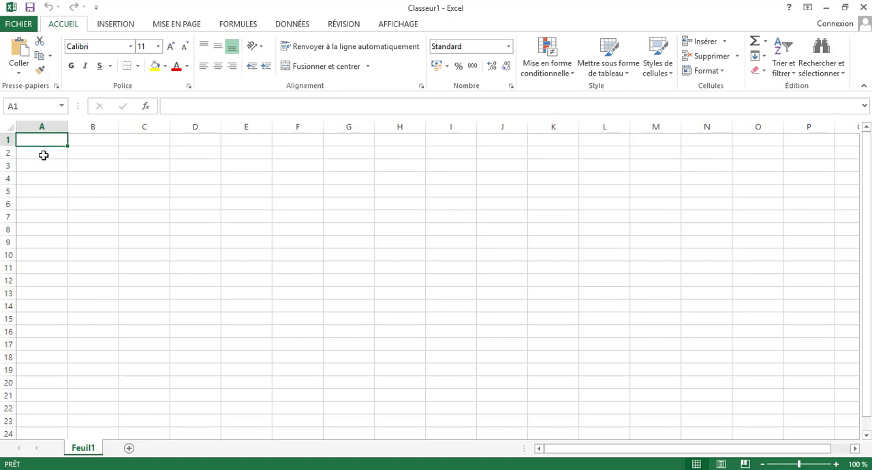
pyautogui.write('1')
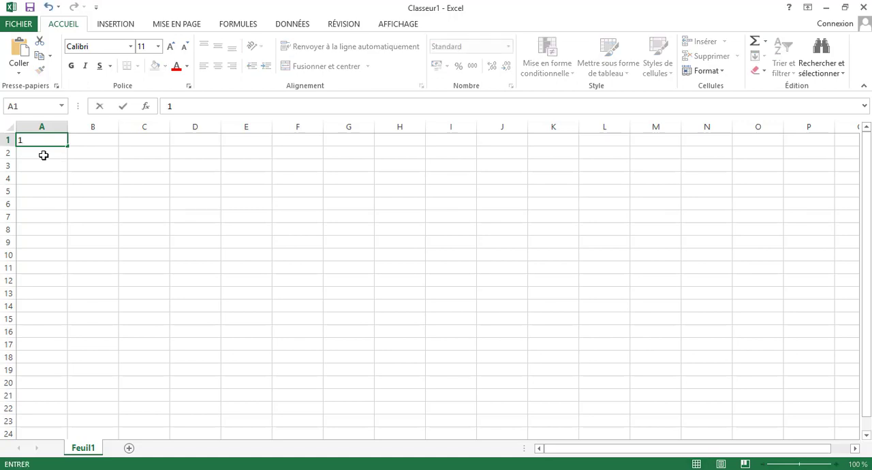
pyautogui.press('Return')
pyautogui.write('2')
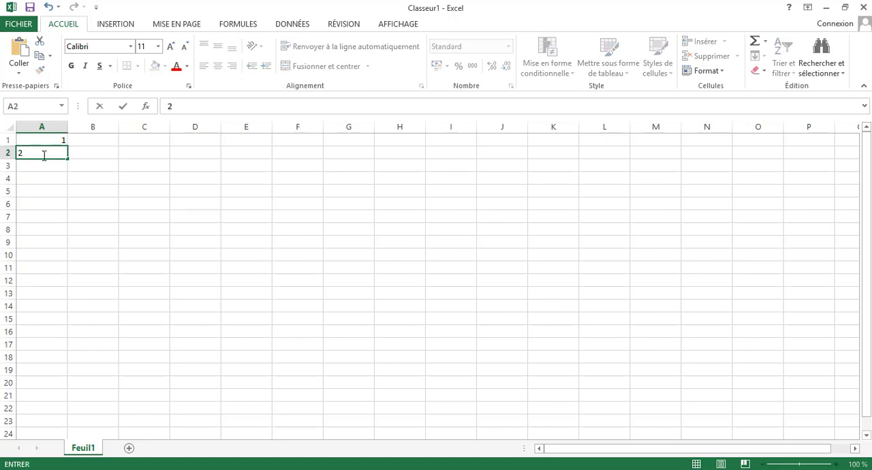
pyautogui.click(42, 142)
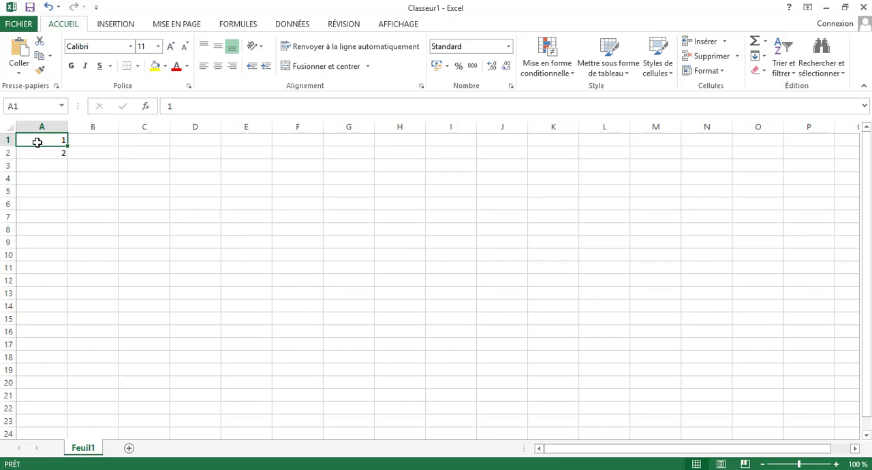
# Step: Extend the number series from cells A1:A2 down column A to 50 in row 50
pyautogui.moveTo(35, 142); pyautogui.dragTo(40, 157)
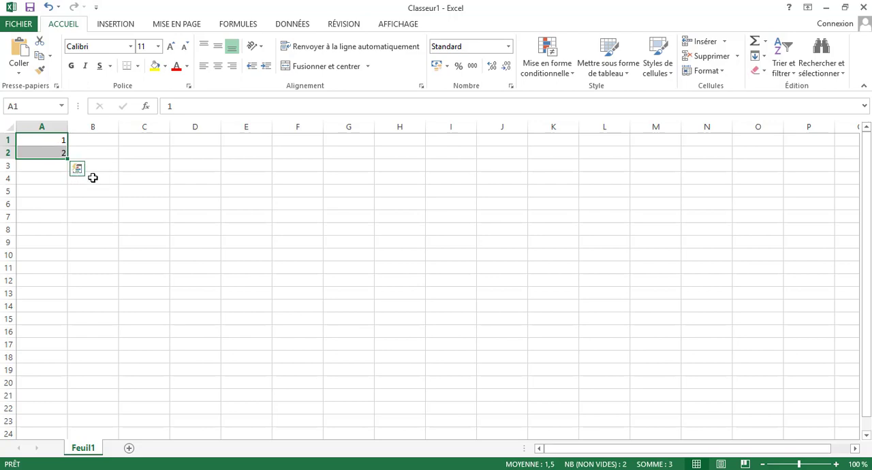
pyautogui.click(78, 170)
pyautogui.moveTo(67, 158); pyautogui.dragTo(68, 158)
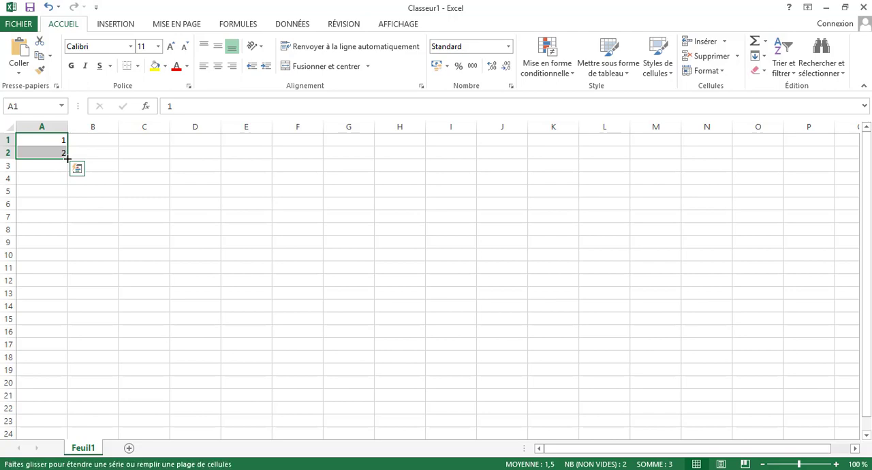
pyautogui.moveTo(68, 158); pyautogui.dragTo(69, 275)
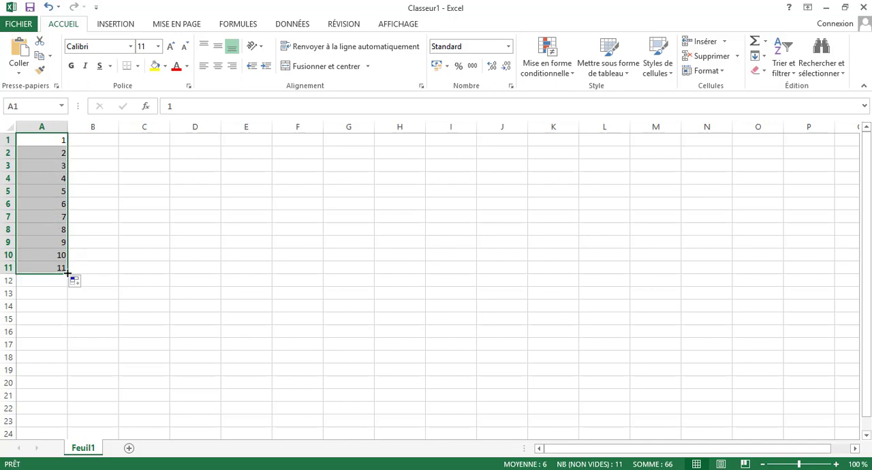
pyautogui.moveTo(68, 272); pyautogui.dragTo(68, 377)
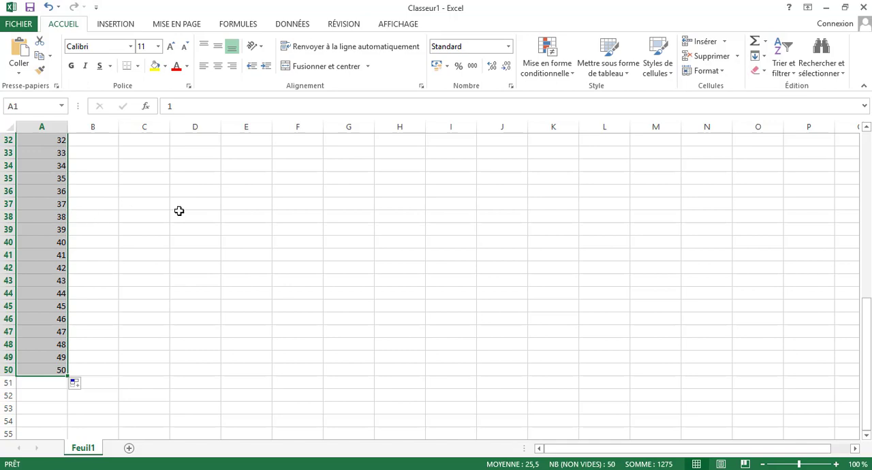
pyautogui.moveTo(867, 353); pyautogui.dragTo(866, 186)
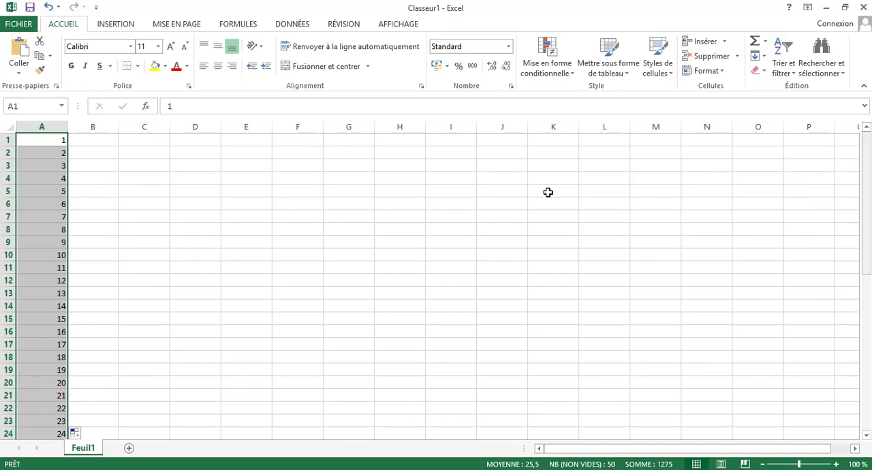
pyautogui.click(44, 141)
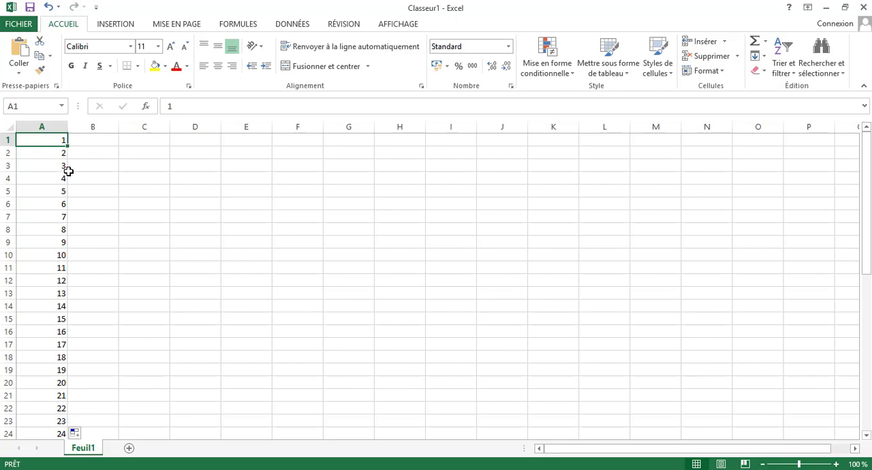
# Step: Enter a list of four different lowercase first names in cells B1 to B4
pyautogui.click(87, 140)
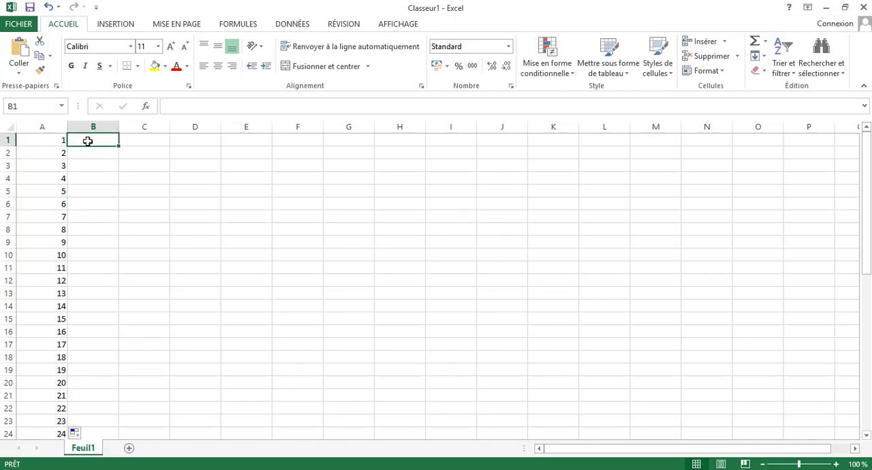
pyautogui.write('jean')
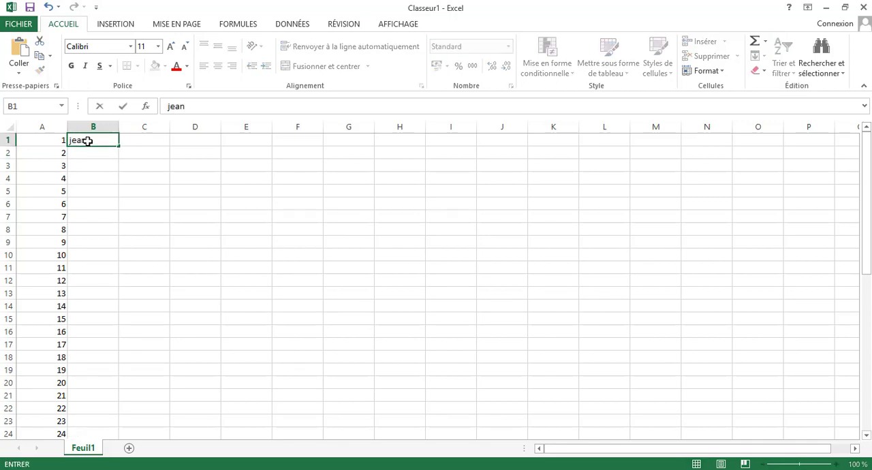
pyautogui.press('Return')
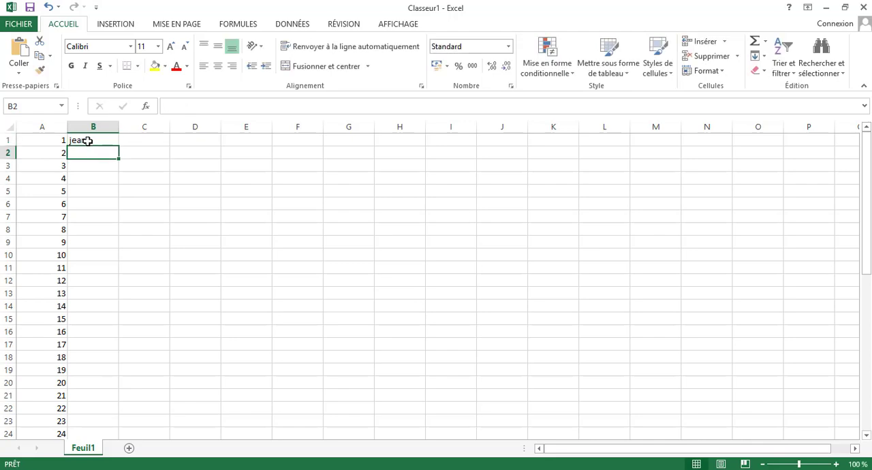
pyautogui.write('jun')
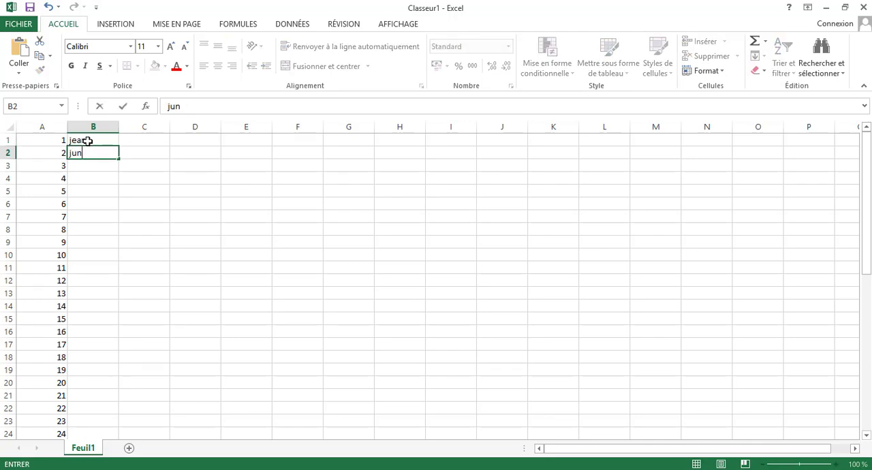
pyautogui.write('ior')
pyautogui.press('Return')
pyautogui.write('fidele')
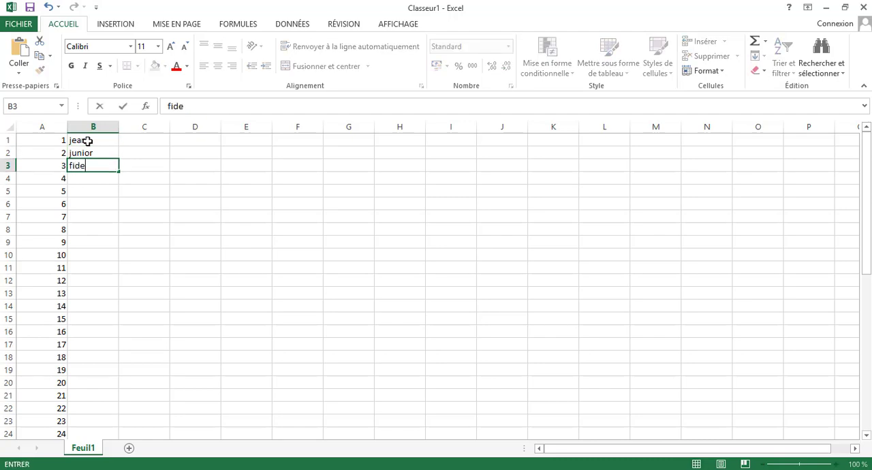
pyautogui.press('BackSpace')
pyautogui.write('e')
pyautogui.press('Return')
pyautogui.write('ma')
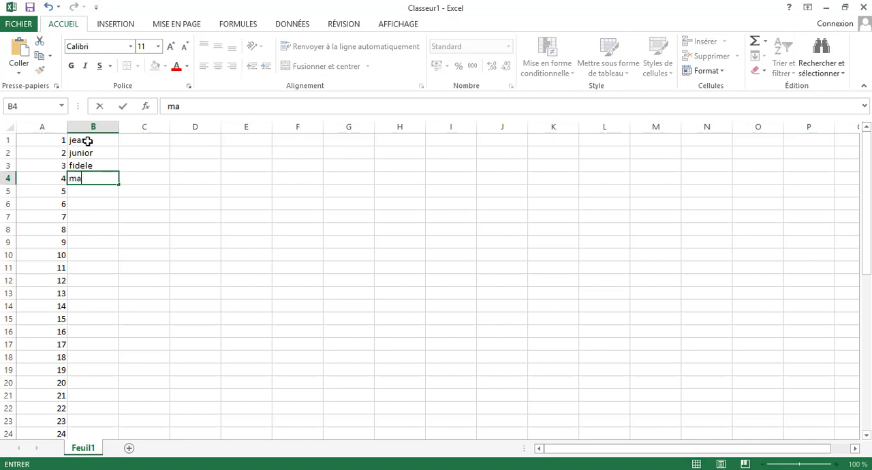
pyautogui.write('rc')
# Step: Enter the same first name as in B1 into cell C1 and fill it down to C12
pyautogui.click(139, 143)
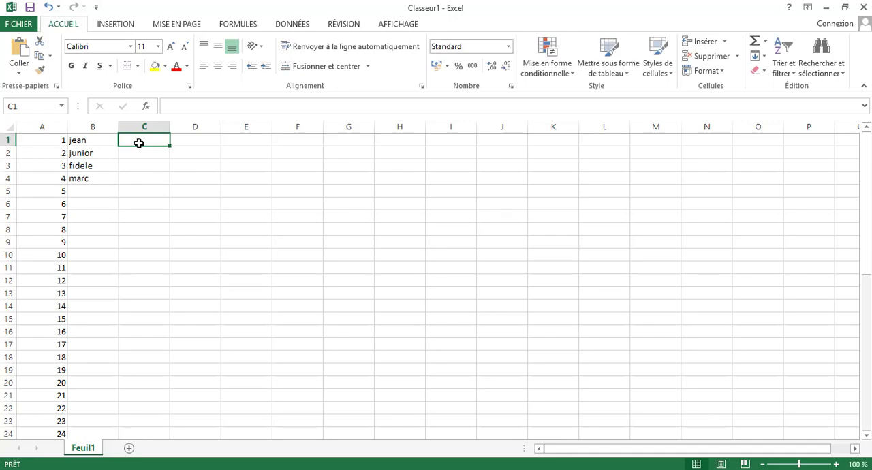
pyautogui.write('jea')
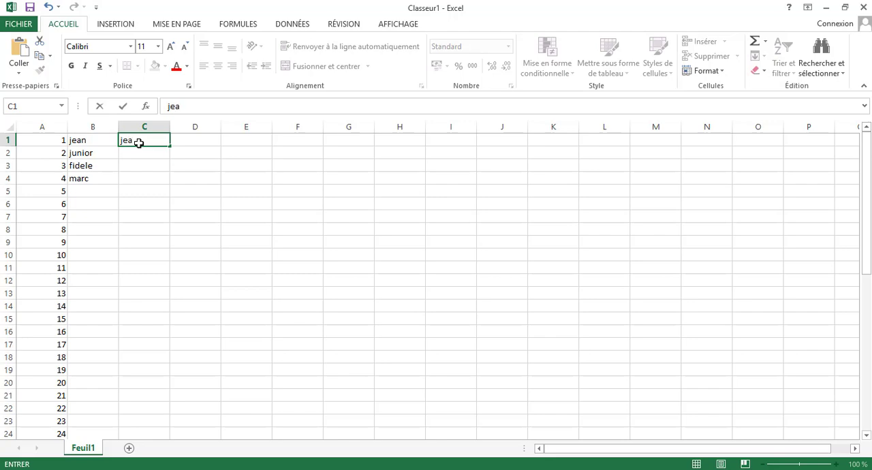
pyautogui.write('n')
pyautogui.click(195, 142)
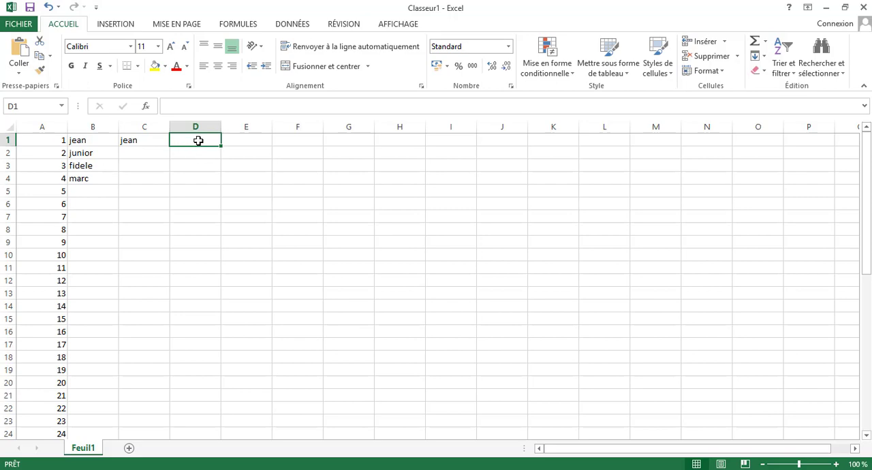
pyautogui.click(147, 142)
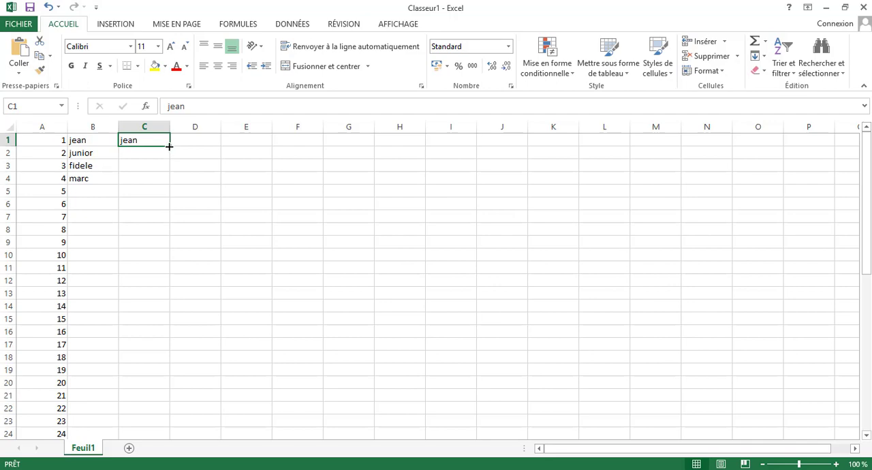
pyautogui.moveTo(169, 146); pyautogui.dragTo(169, 147)
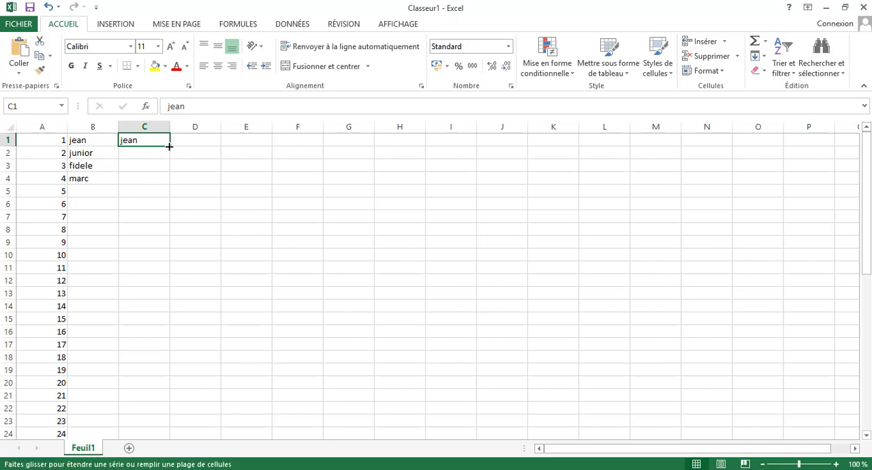
pyautogui.moveTo(169, 146); pyautogui.dragTo(175, 287)
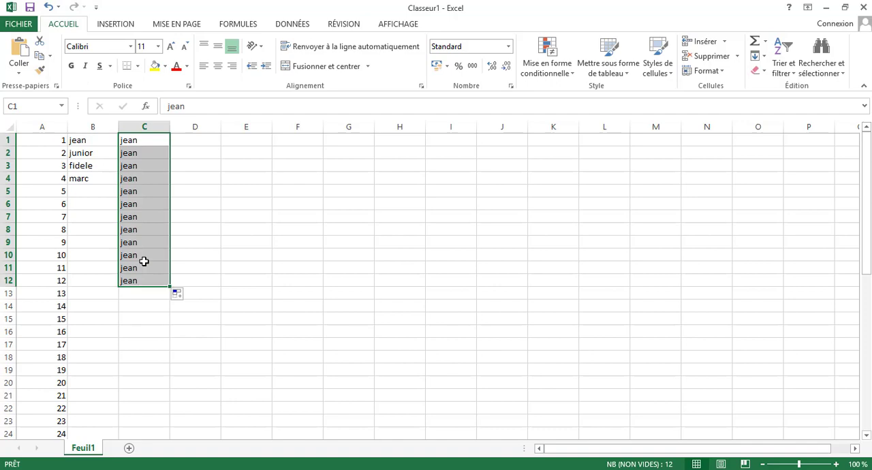
# Step: Enter the current-date formula =AUJOURDHUI() in cell D1
pyautogui.click(205, 144)
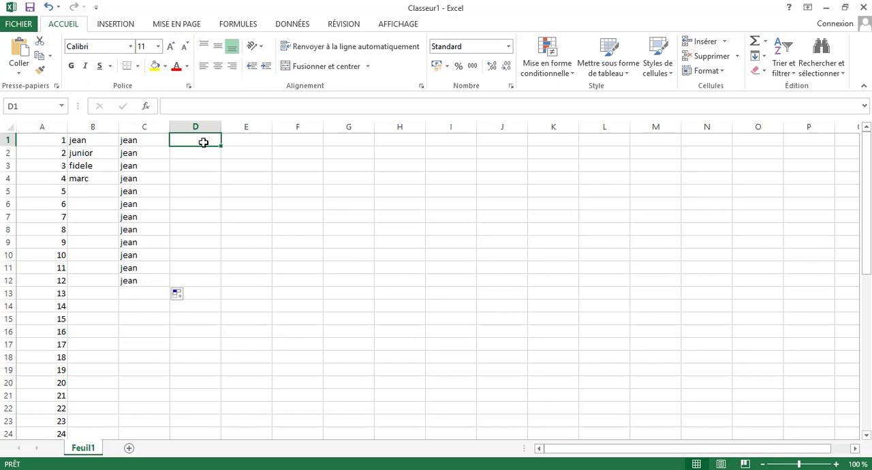
pyautogui.write('=')
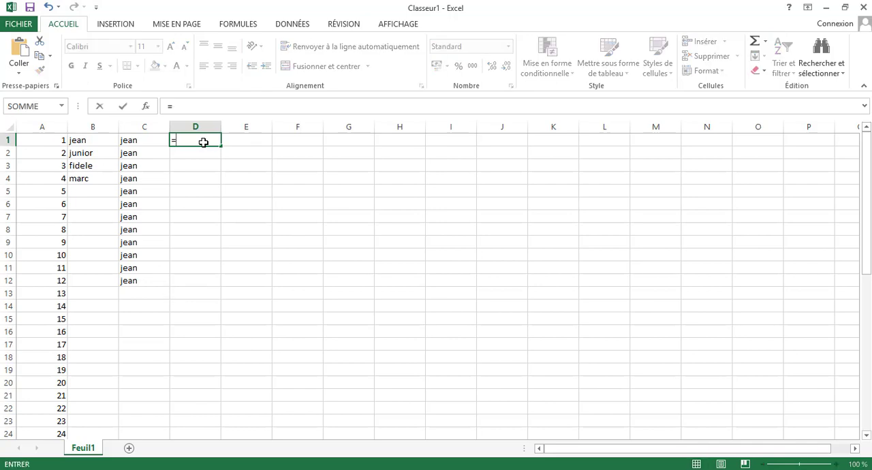
pyautogui.write('au')
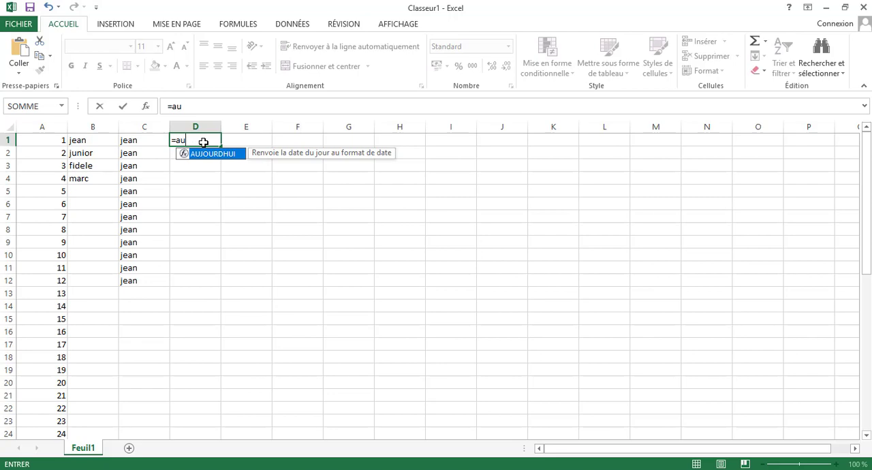
pyautogui.press('Tab')
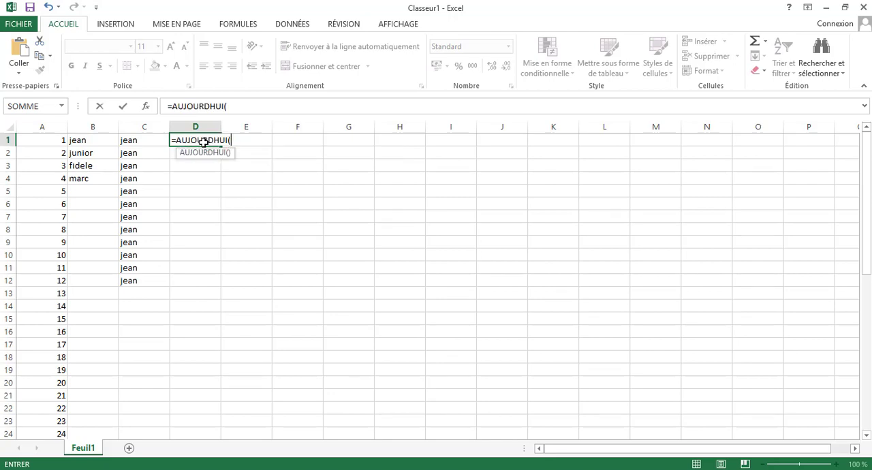
pyautogui.write(')')
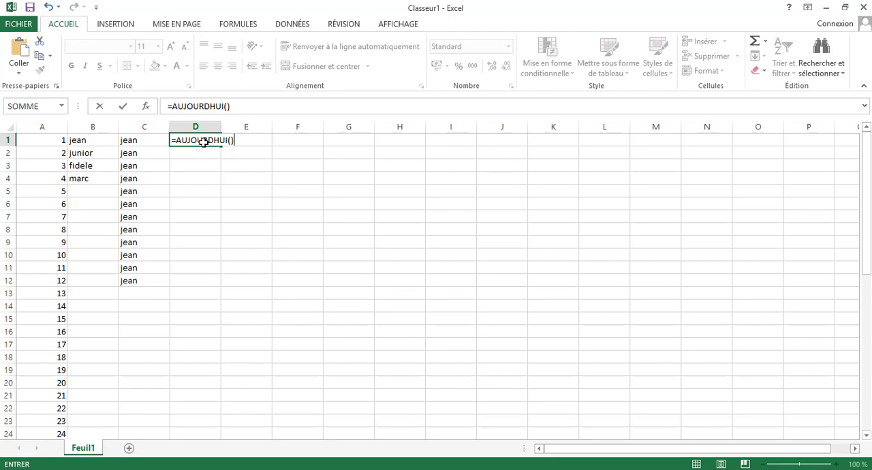
pyautogui.press('Return')
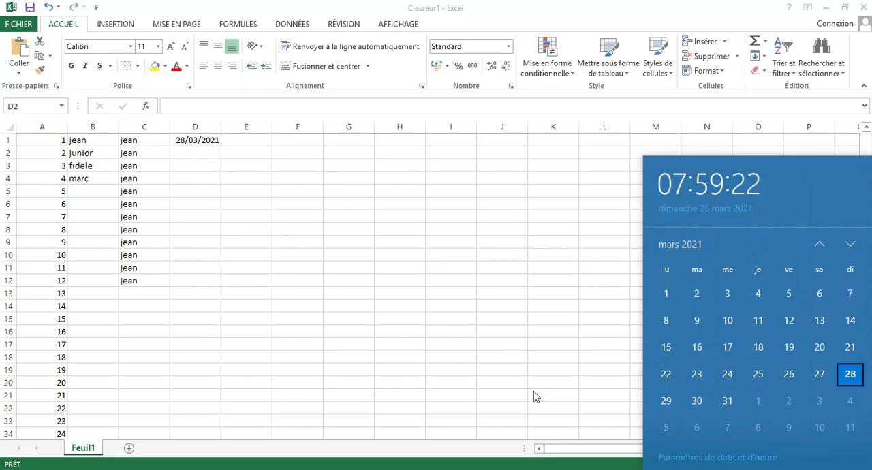
pyautogui.click(581, 468)
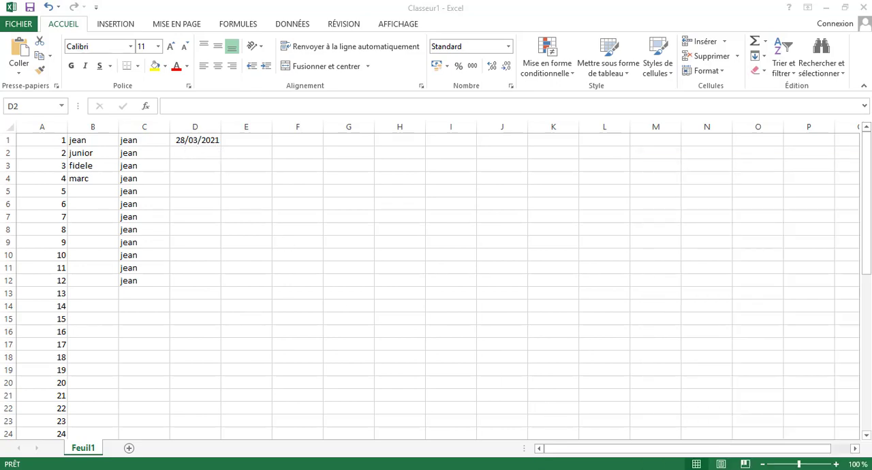
pyautogui.click(195, 139)
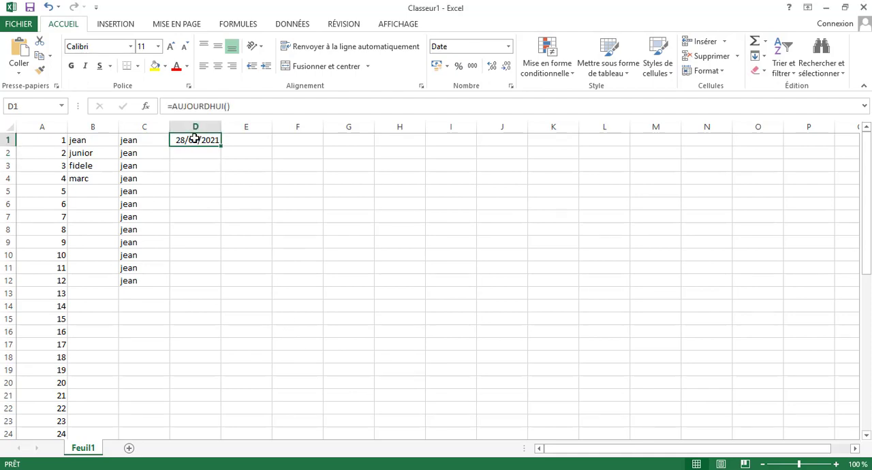
# Step: Enter the date 29/03/2021 in cell D2, below the current-date formula
pyautogui.click(194, 157)
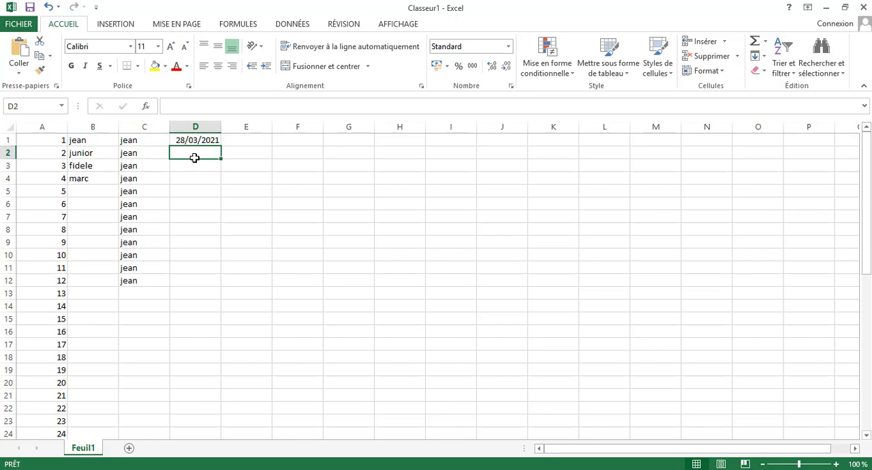
pyautogui.write('29')
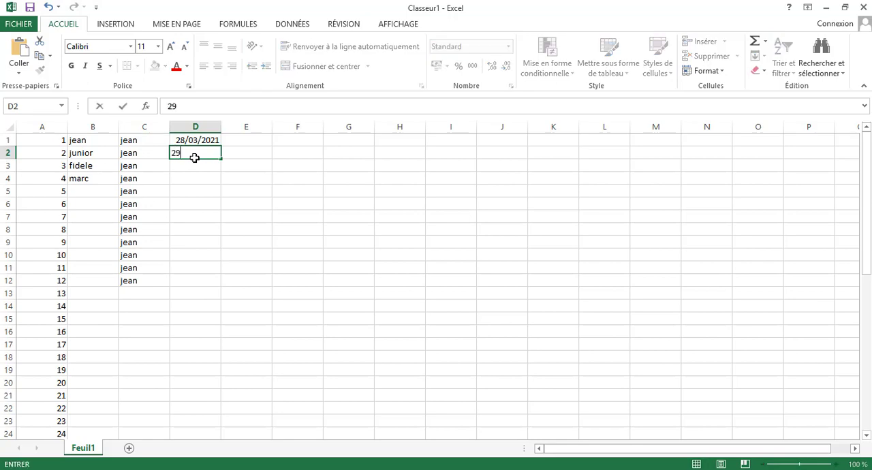
pyautogui.write('/03/2021')
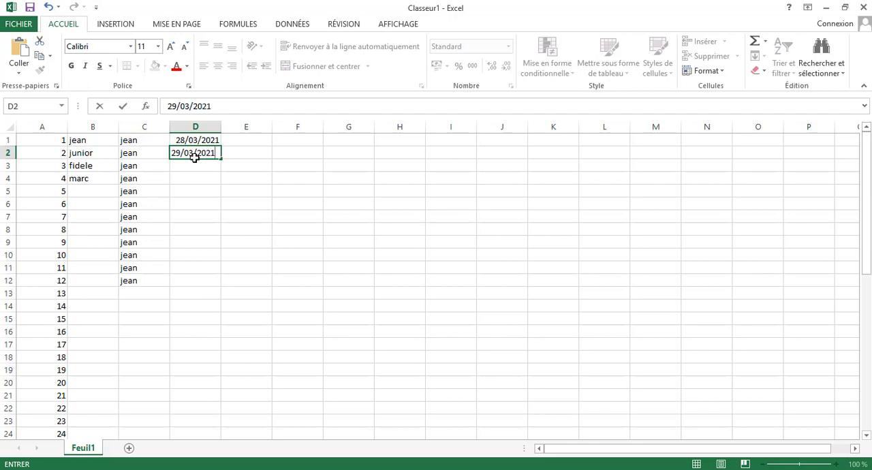
pyautogui.click(246, 173)
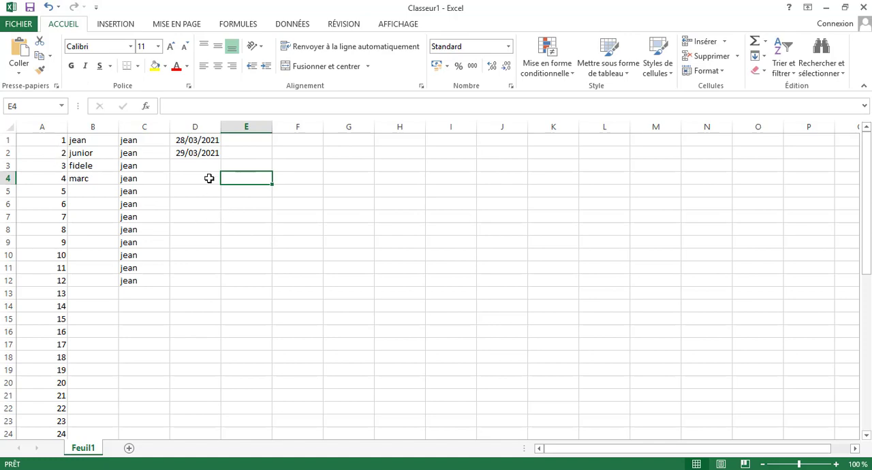
pyautogui.click(209, 142)
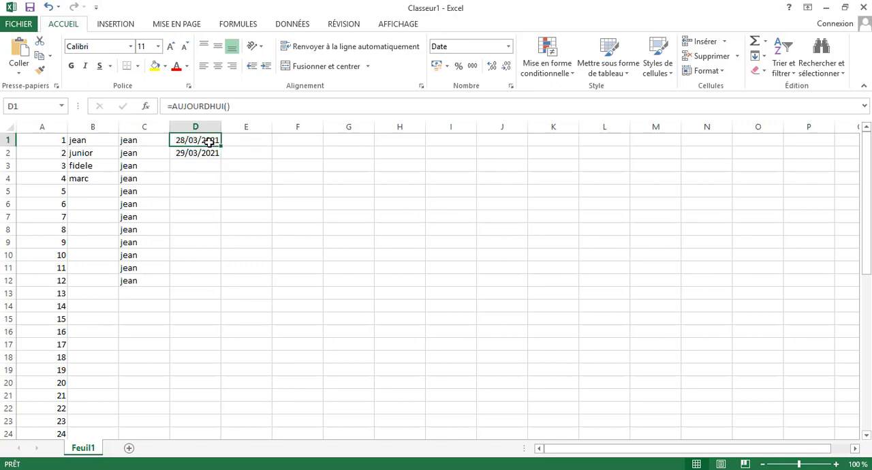
# Step: Try extending the two dates in D1:D2 down to D13, and undo both the fill and the date entry in D2
pyautogui.moveTo(209, 143); pyautogui.dragTo(209, 152)
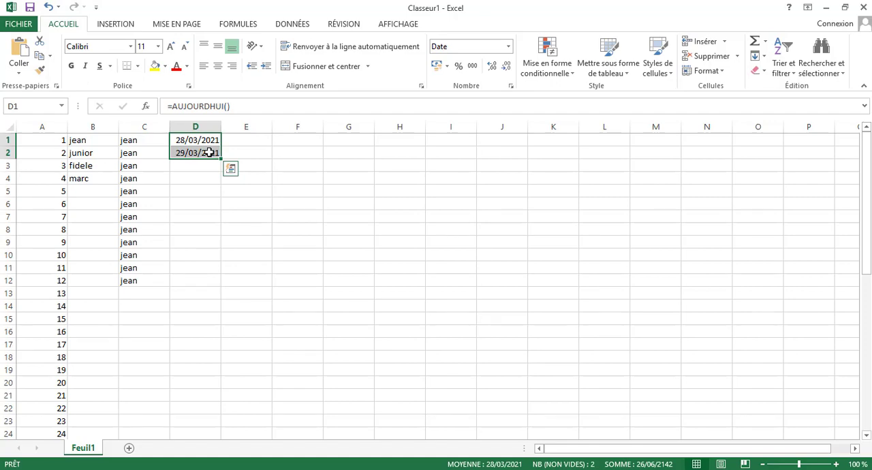
pyautogui.click(209, 140)
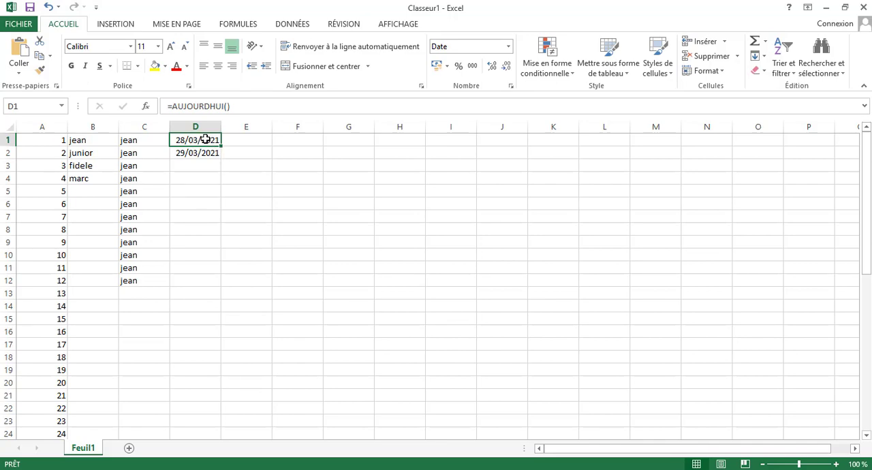
pyautogui.moveTo(206, 141); pyautogui.dragTo(205, 155)
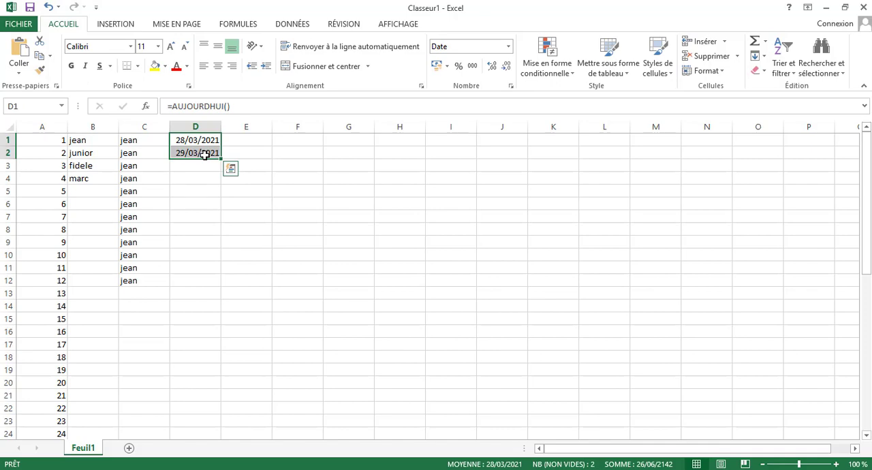
pyautogui.click(209, 141)
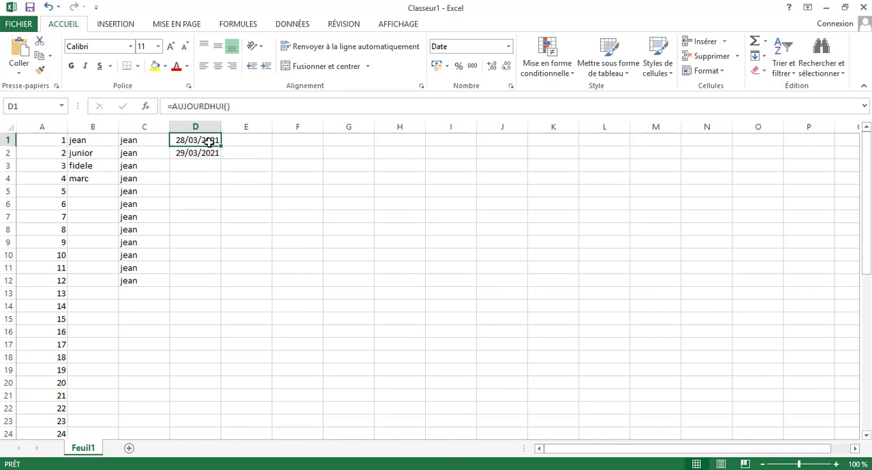
pyautogui.moveTo(209, 141); pyautogui.dragTo(209, 258)
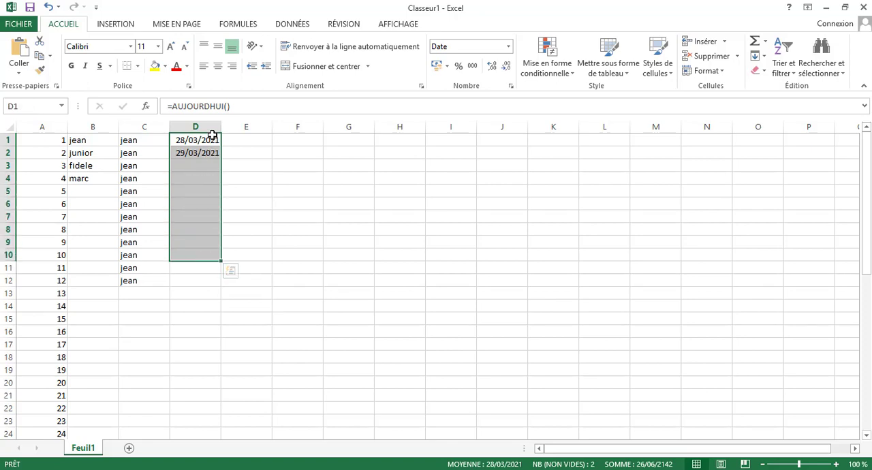
pyautogui.moveTo(209, 139); pyautogui.dragTo(210, 151)
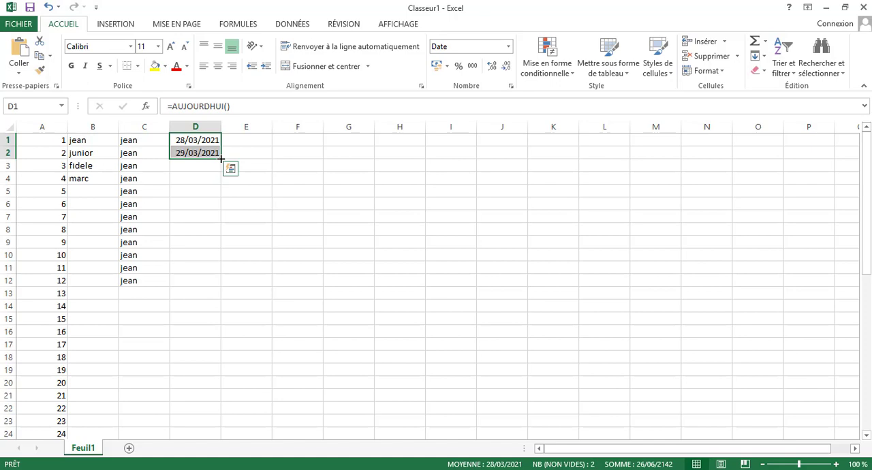
pyautogui.moveTo(222, 159); pyautogui.dragTo(222, 305)
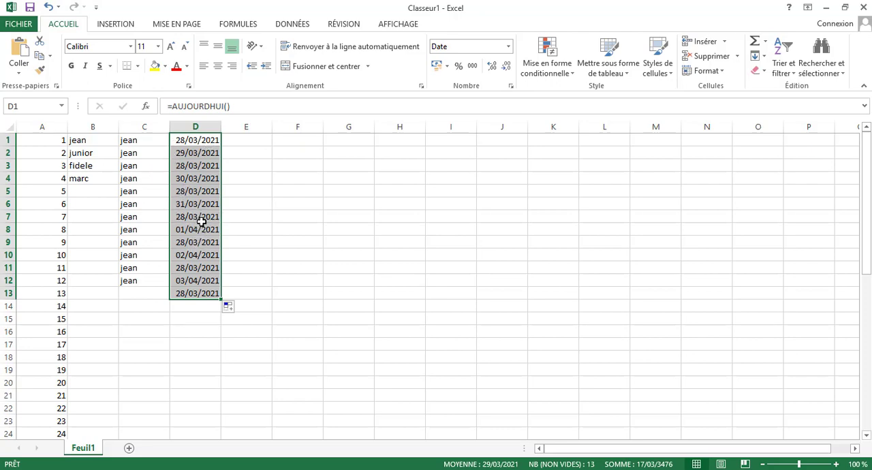
pyautogui.hotkey('ctrl', 'z')
pyautogui.hotkey('ctrl', 'z')
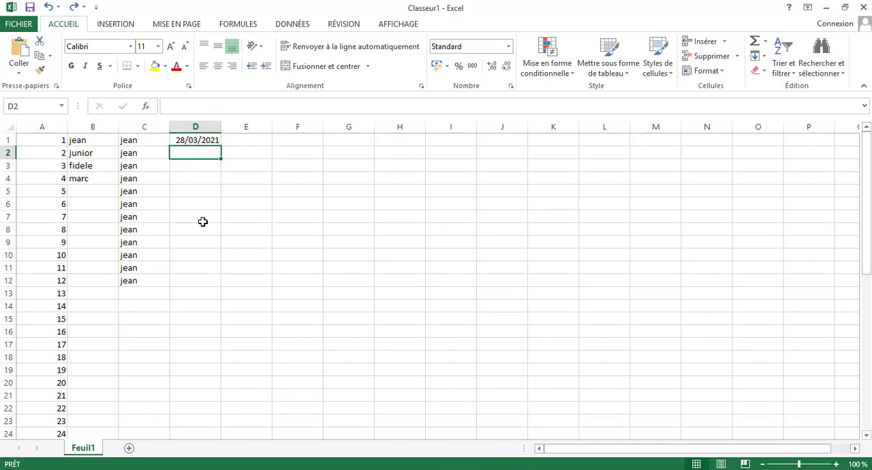
# Step: Try filling the current-date formula from D1 down to D4, and undo the fill
pyautogui.click(212, 141)
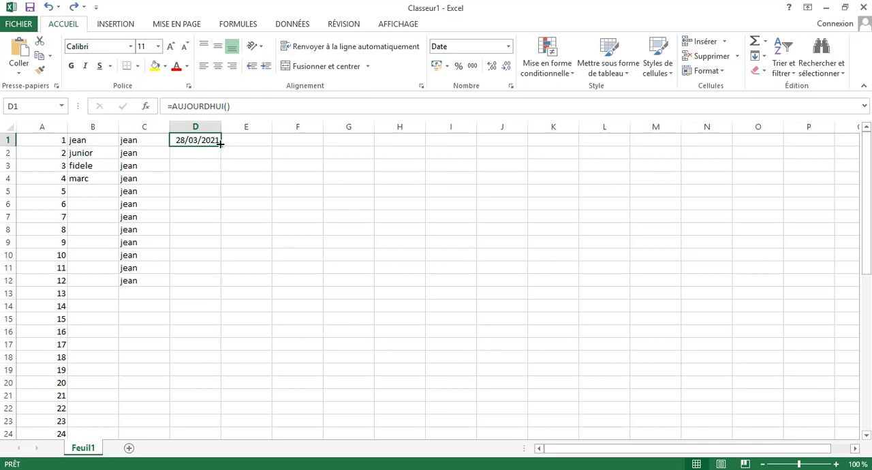
pyautogui.moveTo(221, 144); pyautogui.dragTo(223, 184)
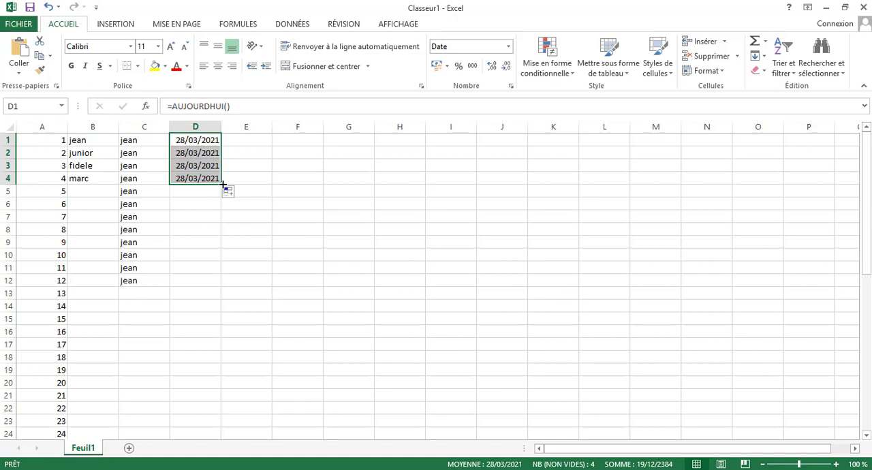
pyautogui.hotkey('ctrl', 'z')
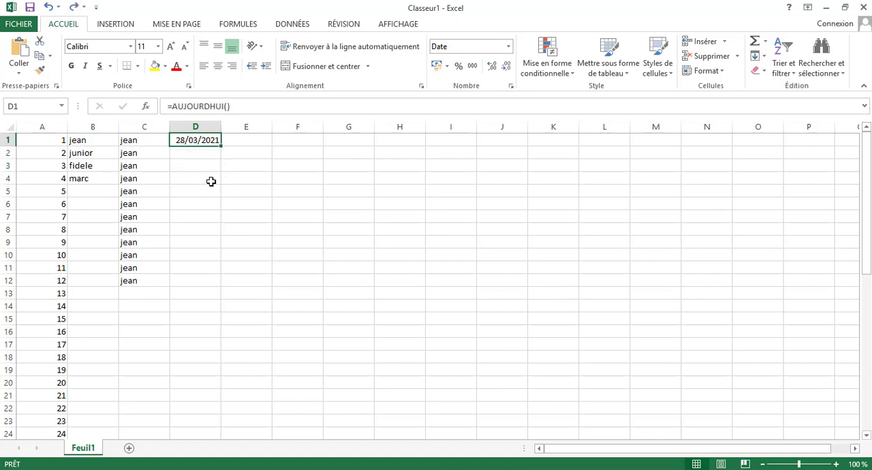
# Step: Enter the date 29/03/2021 in cell D2
pyautogui.click(198, 153)
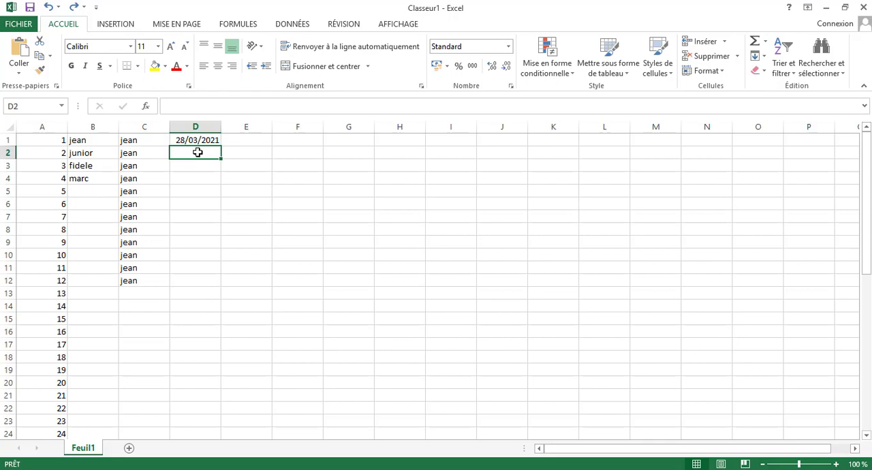
pyautogui.write('29')
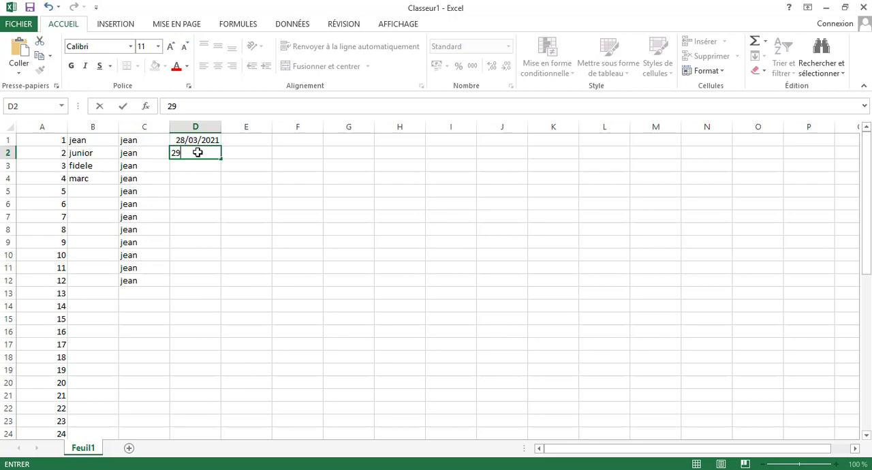
pyautogui.write('/03/2021')
pyautogui.press('Return')
# Step: Enter the date 30/03/2021 in cell D3 and return to cell D1
pyautogui.write('30/')
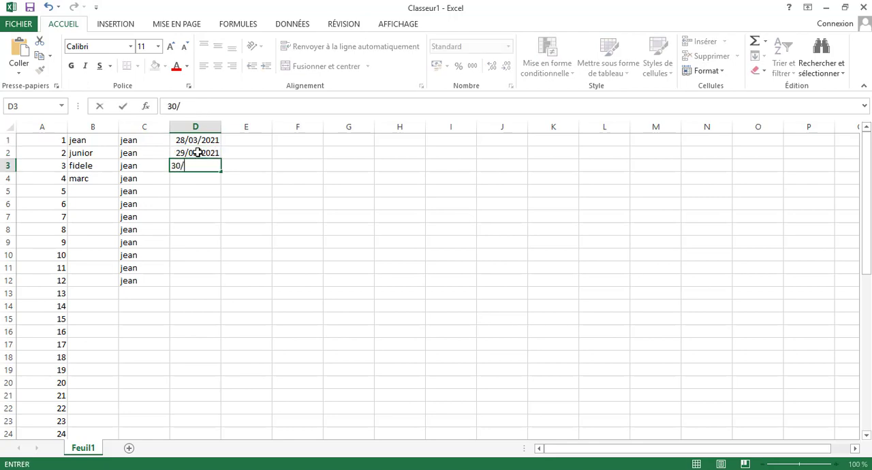
pyautogui.write('03/2021')
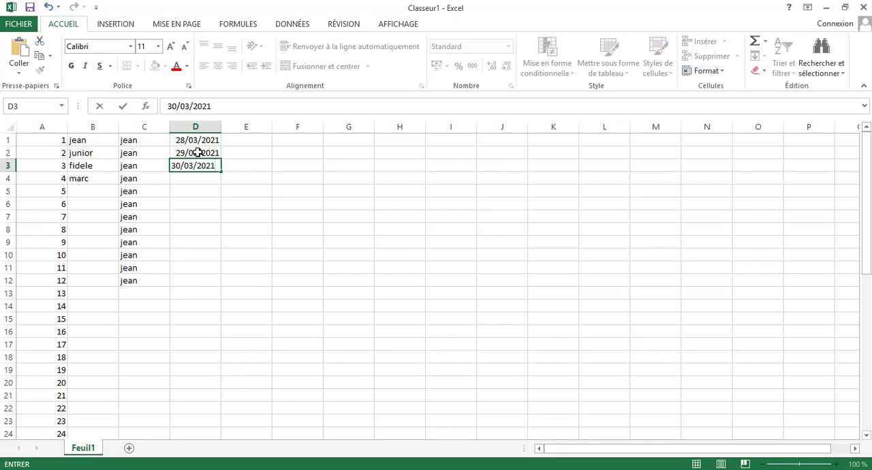
pyautogui.press('Up')
pyautogui.press('Up')
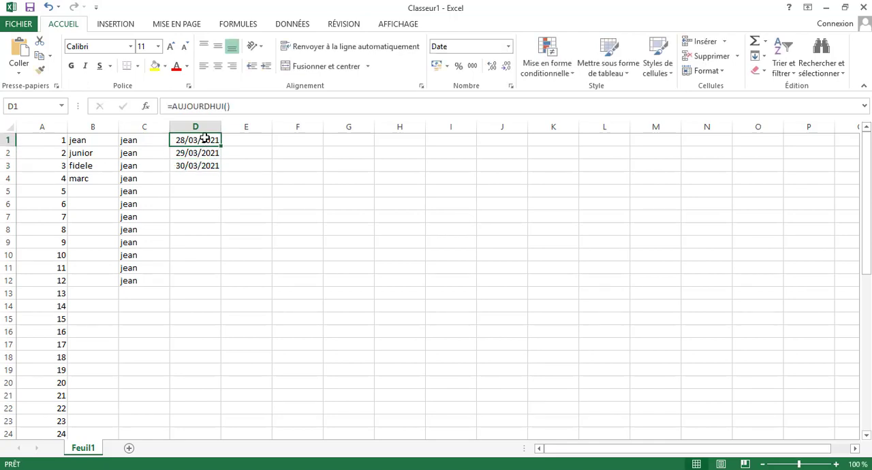
# Step: Try extending the three dates in D1:D3 down to D12, and undo the fill
pyautogui.moveTo(204, 138); pyautogui.dragTo(197, 179)
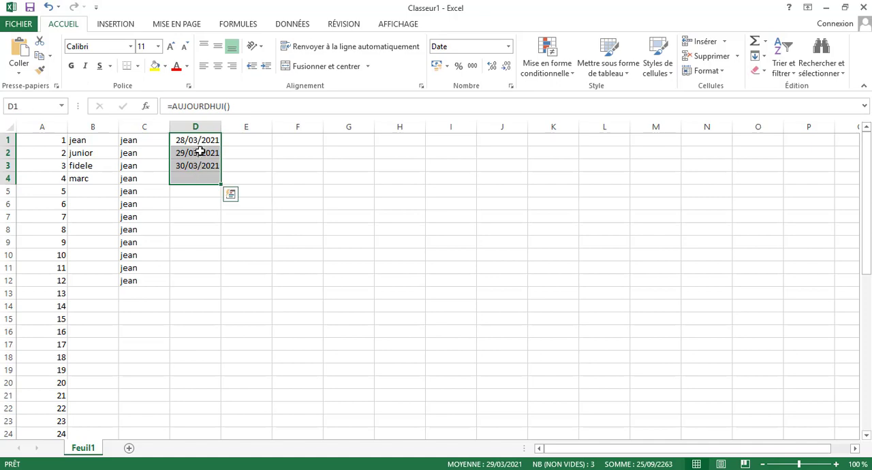
pyautogui.moveTo(200, 142); pyautogui.dragTo(199, 171)
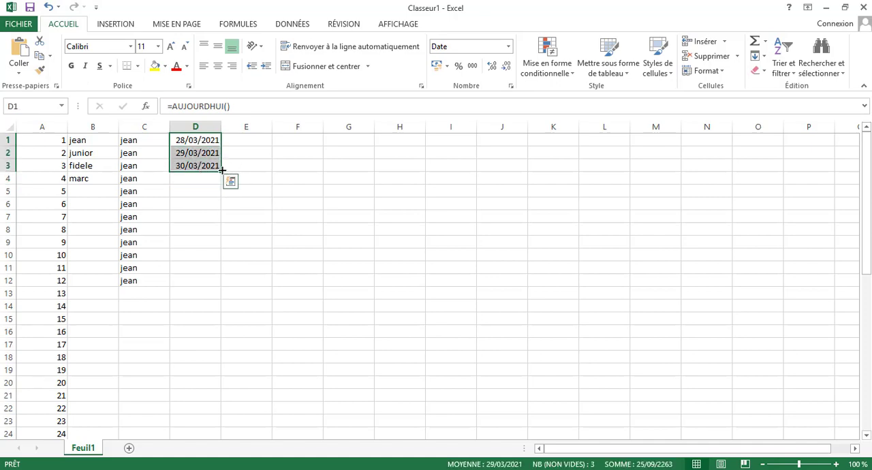
pyautogui.moveTo(222, 173); pyautogui.dragTo(218, 283)
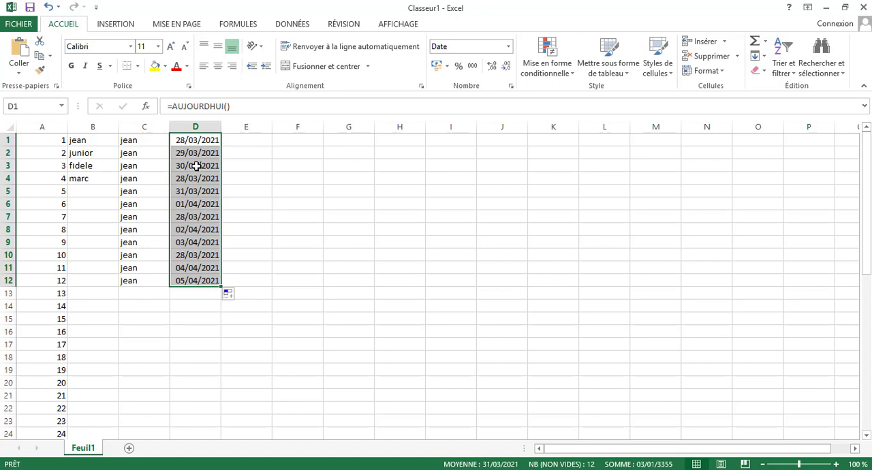
pyautogui.click(195, 140)
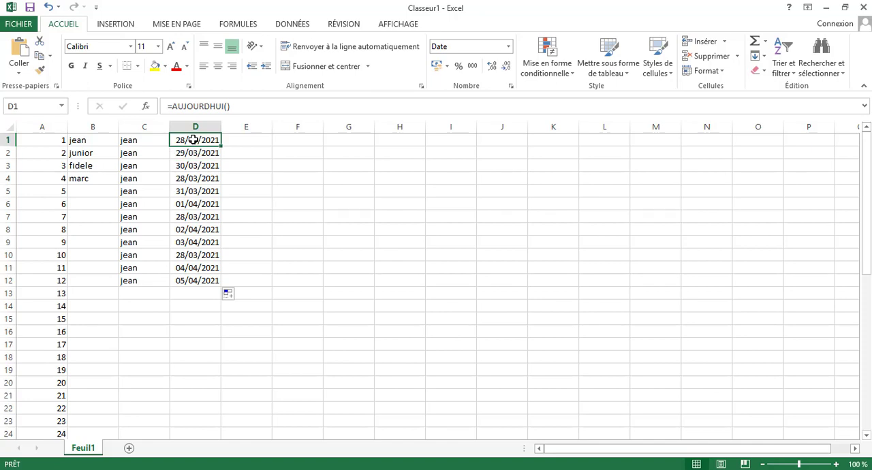
pyautogui.hotkey('ctrl', 'z')
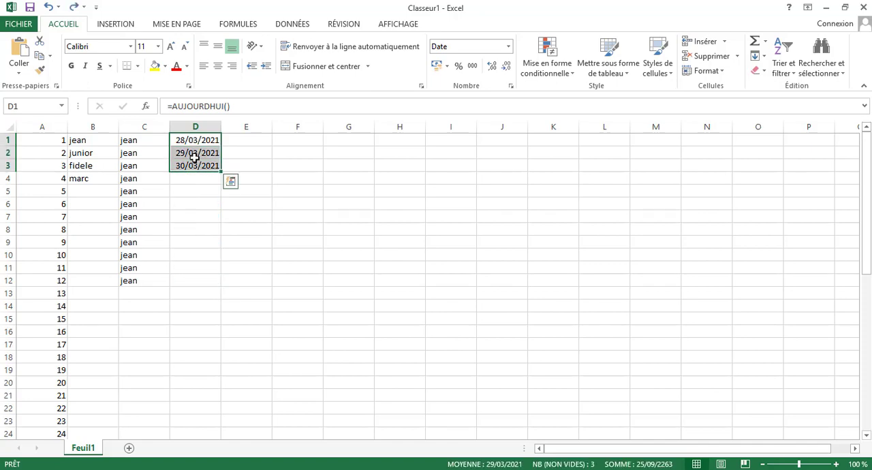
# Step: Delete the date in cell D3 and return to cell D1
pyautogui.click(196, 154)
pyautogui.click(196, 167)
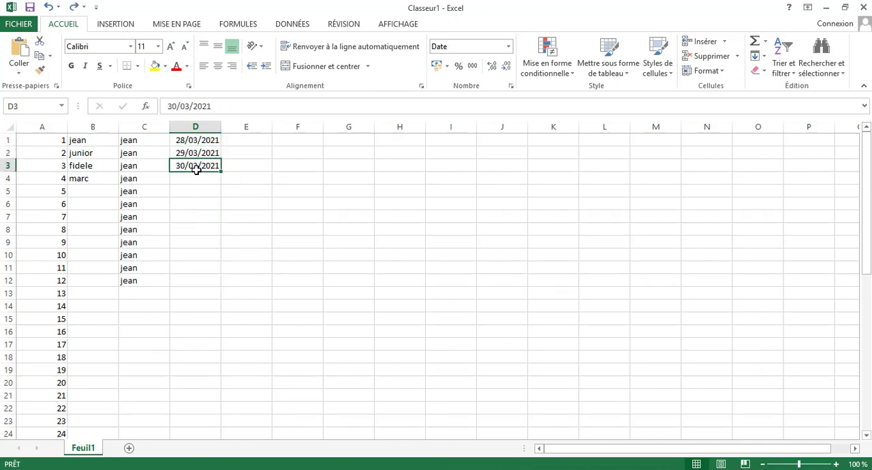
pyautogui.press('Delete')
pyautogui.press('Up')
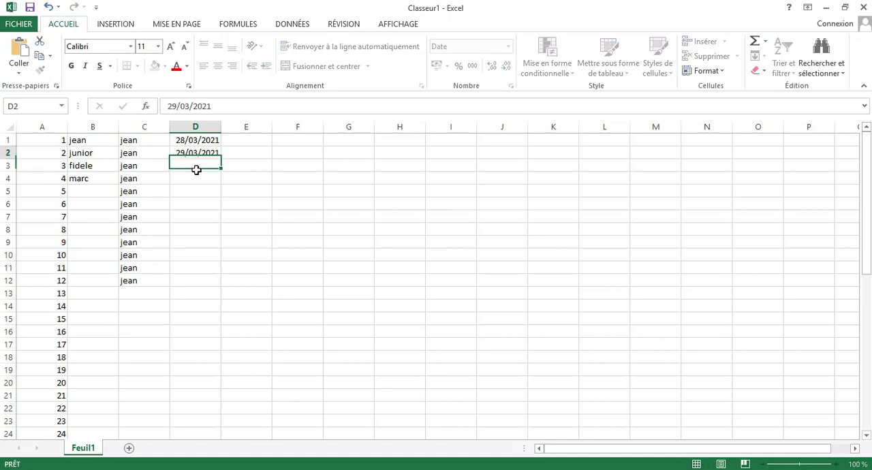
pyautogui.press('Up')
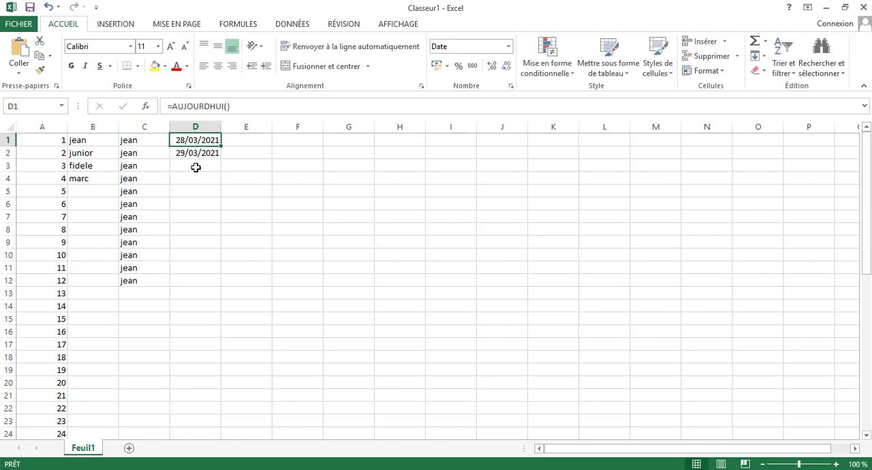
# Step: Fill the single typed date in D2 down to D12 as a series of consecutive days
pyautogui.moveTo(208, 142); pyautogui.dragTo(208, 149)
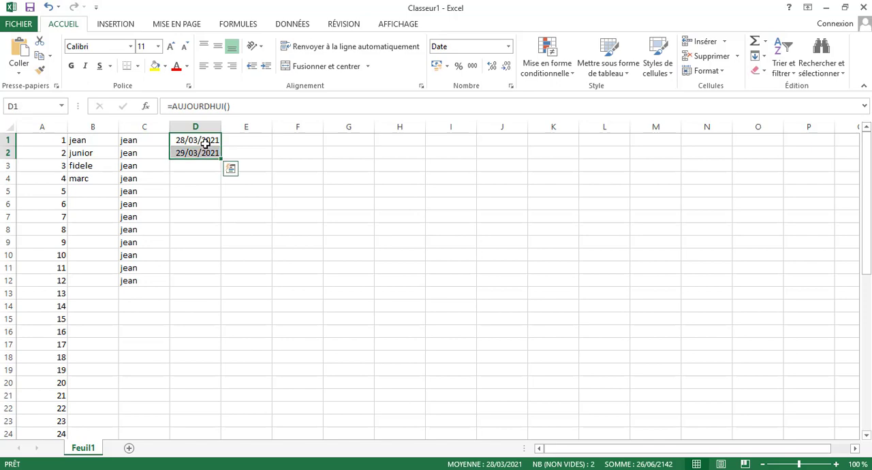
pyautogui.click(198, 151)
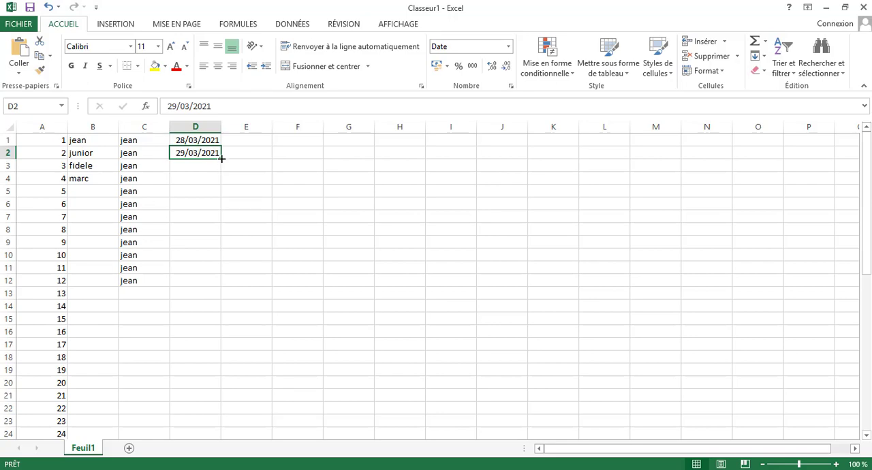
pyautogui.moveTo(220, 158); pyautogui.dragTo(226, 290)
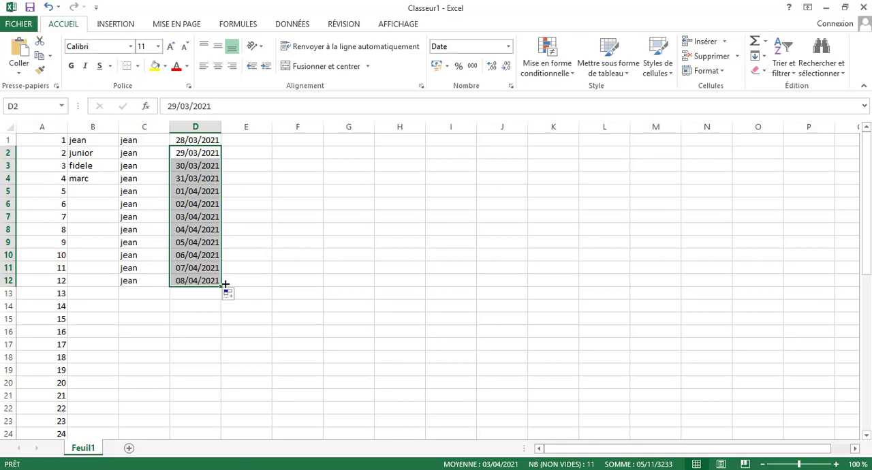
pyautogui.click(199, 141)
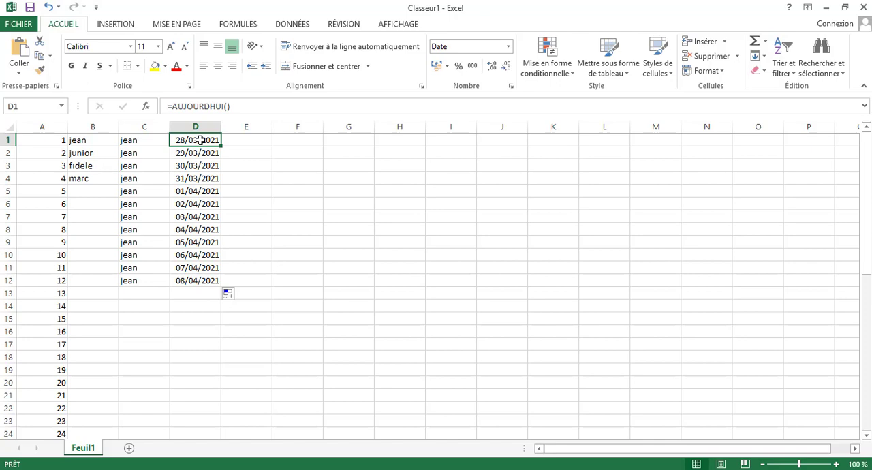
# Step: Enter the current-date formula =AUJOURDHUI() in cell E1
pyautogui.click(257, 143)
pyautogui.write('aujo')
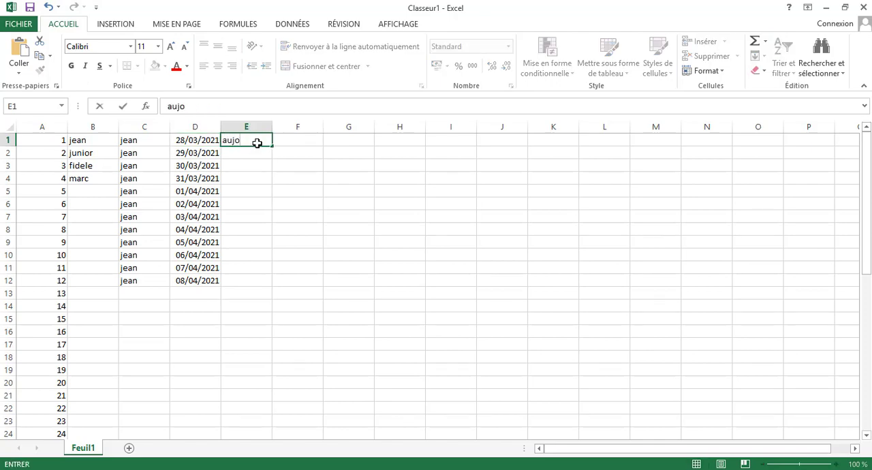
pyautogui.press('BackSpace')
pyautogui.press('BackSpace')
pyautogui.press('BackSpace')
pyautogui.press('BackSpace')
pyautogui.write('=')
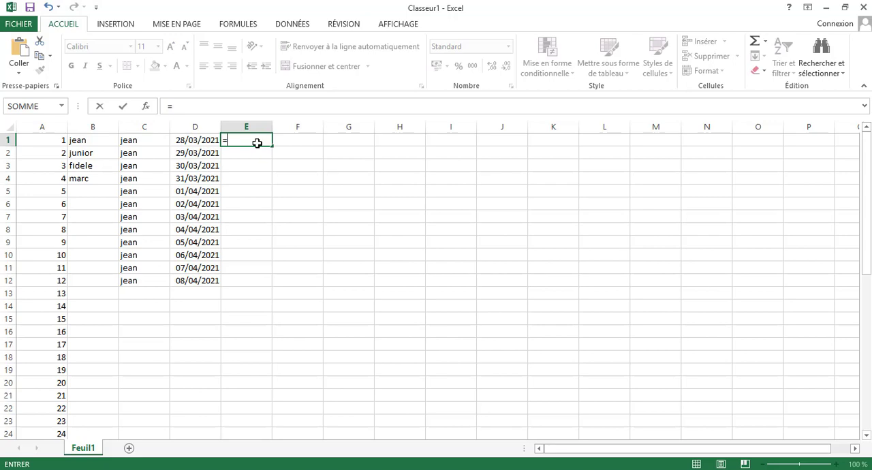
pyautogui.write('au')
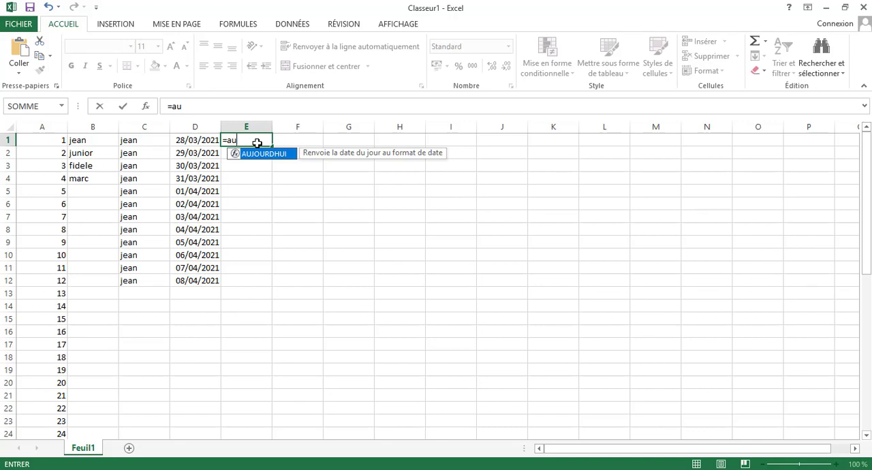
pyautogui.press('Tab')
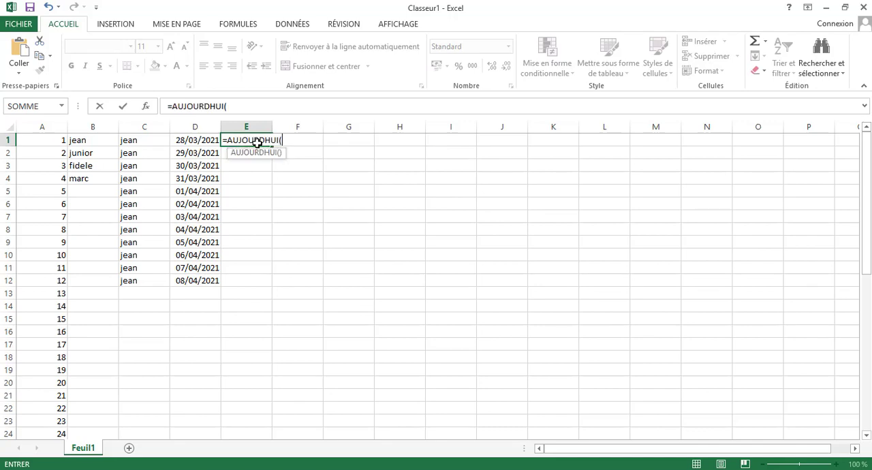
pyautogui.write('=')
pyautogui.press('BackSpace')
pyautogui.write(')')
pyautogui.press('Return')
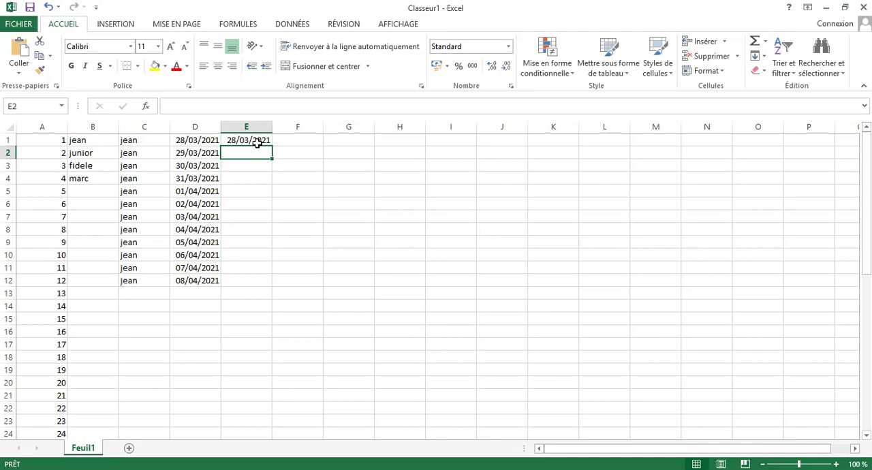
# Step: Enter the date 29/03/2021 in cell E2 and fill it down to E17 as consecutive days
pyautogui.write('23')
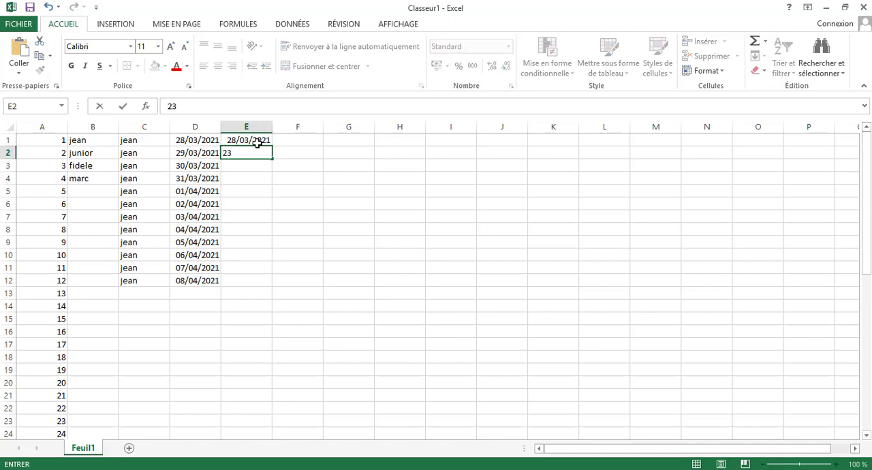
pyautogui.press('BackSpace')
pyautogui.write('9/03/2021')
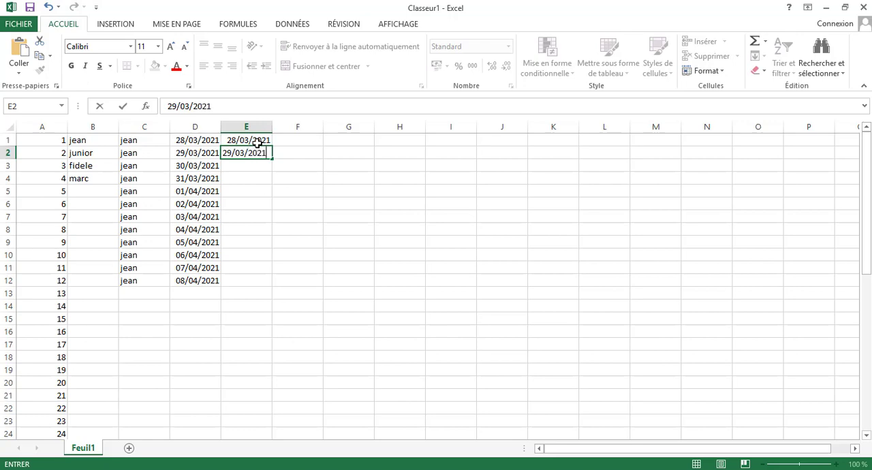
pyautogui.moveTo(258, 139)
pyautogui.mouseDown()
pyautogui.moveTo(257, 154)
pyautogui.moveTo(257, 141)
pyautogui.mouseUp()
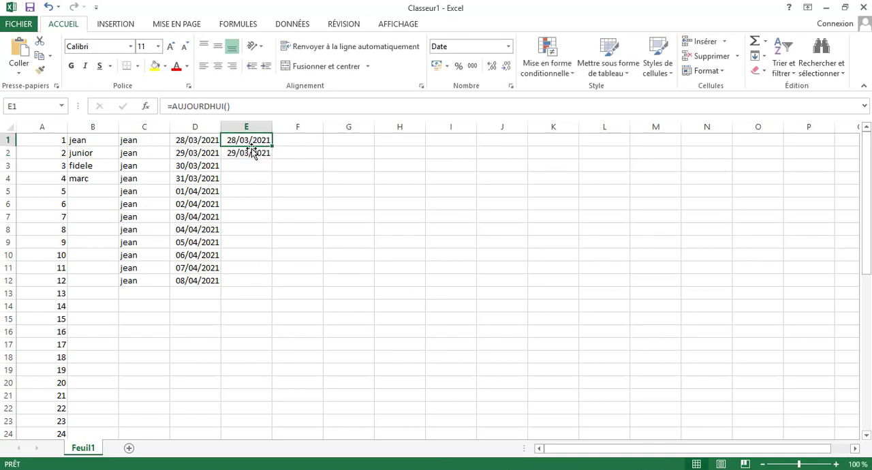
pyautogui.click(251, 150)
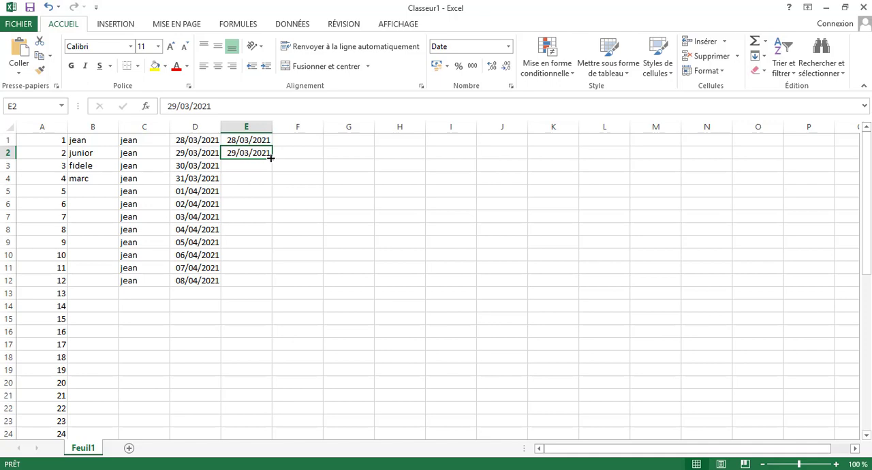
pyautogui.moveTo(271, 158); pyautogui.dragTo(270, 356)
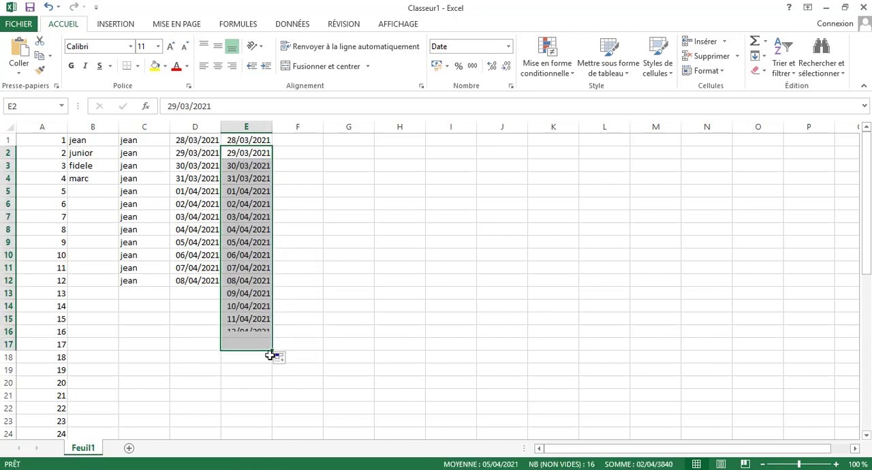